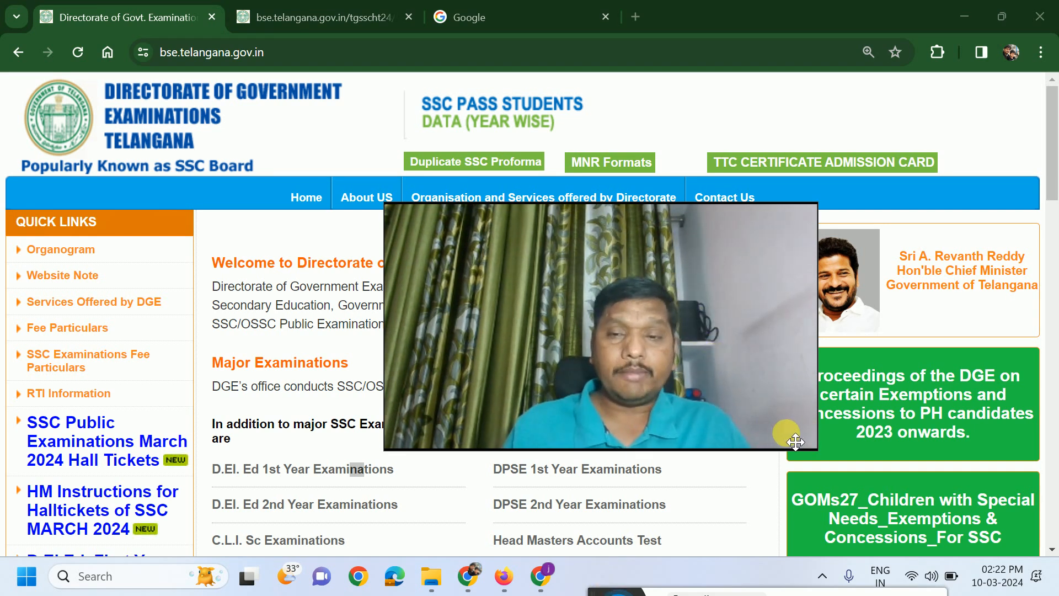
drag(724, 388, 711, 411)
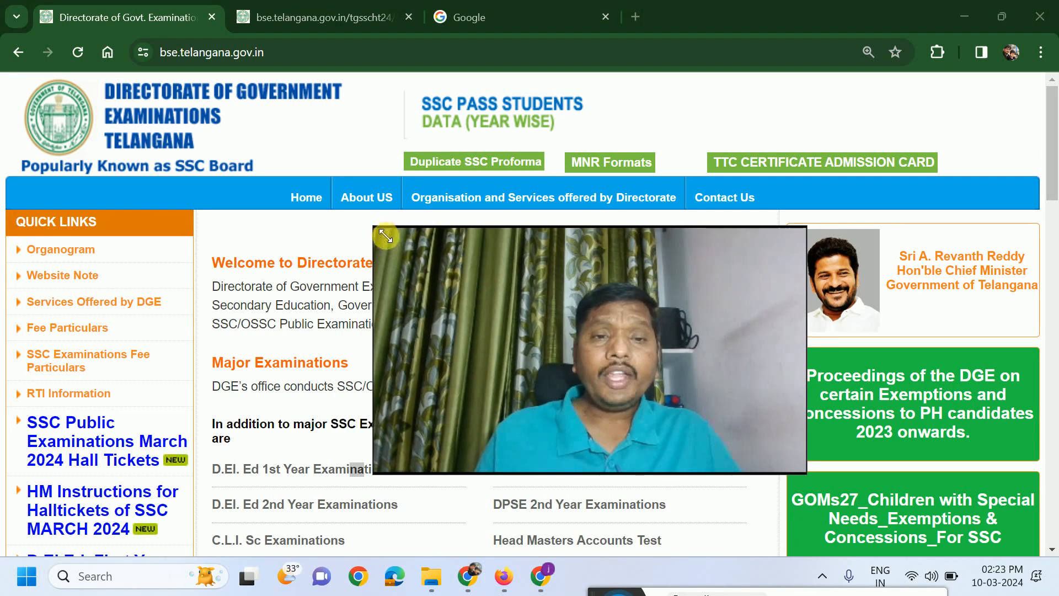
drag(380, 232, 674, 354)
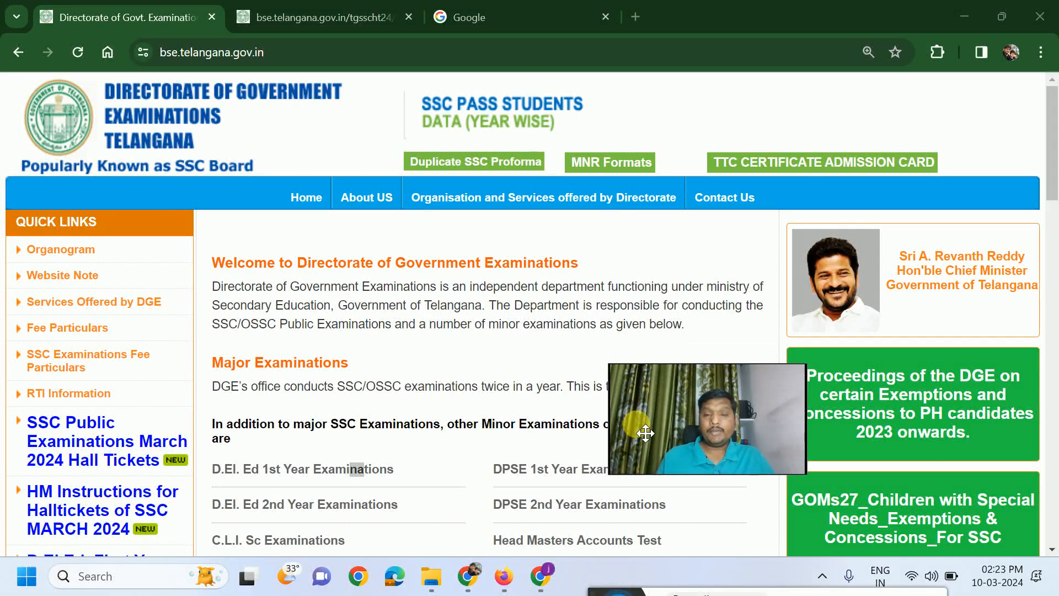
drag(651, 397, 897, 112)
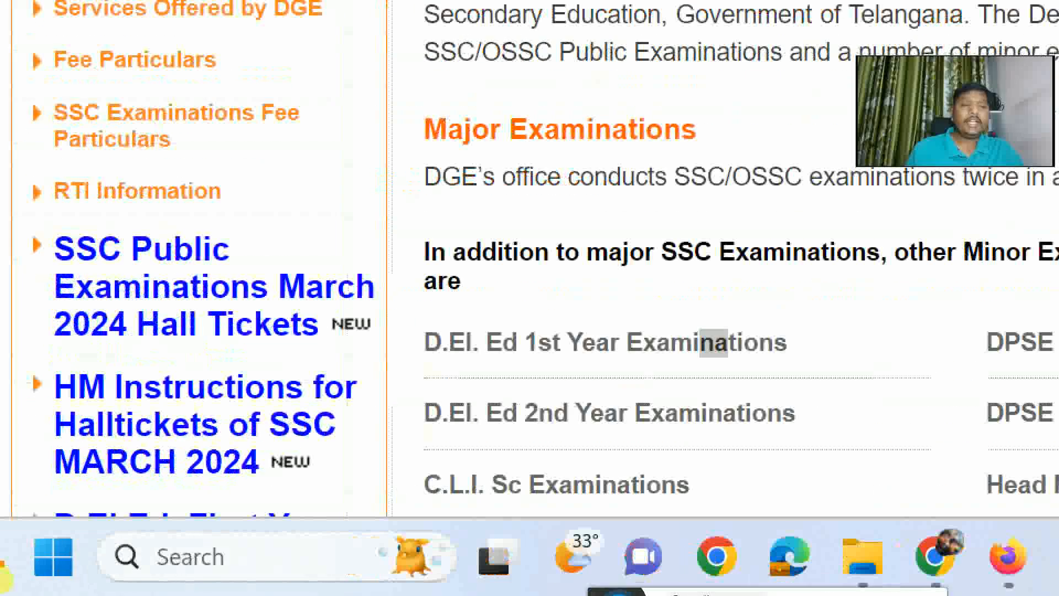
Open the SSC Public Examinations March 2024 Hall Tickets link from the site's quick links.
mouse_move(138, 168)
mouse_down()
mouse_move(3, 320)
mouse_move(58, 371)
mouse_move(298, 370)
mouse_move(431, 270)
mouse_move(72, 154)
mouse_up()
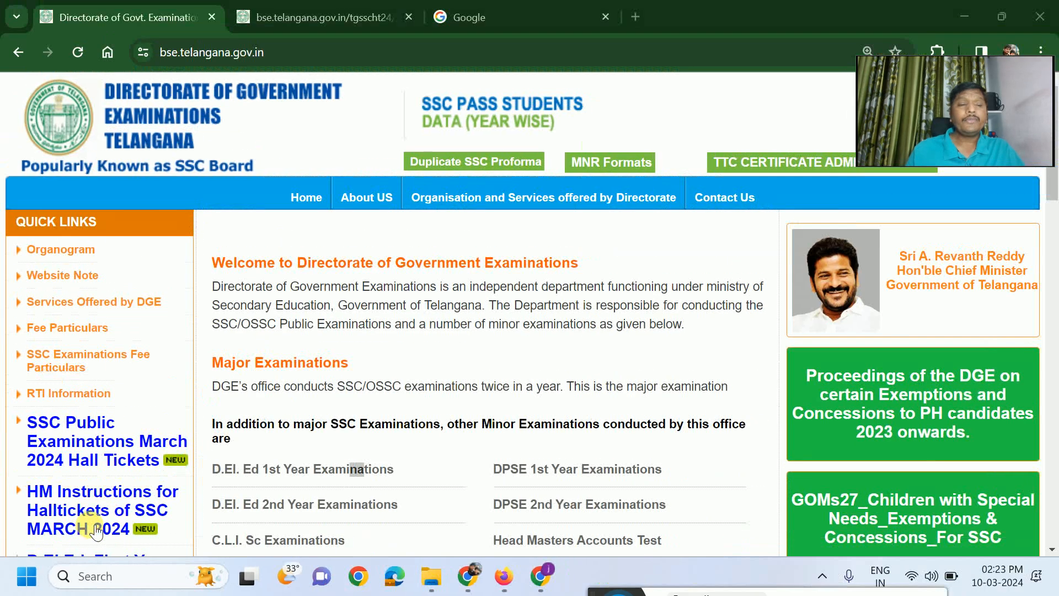
scroll(221, 369, down, 3)
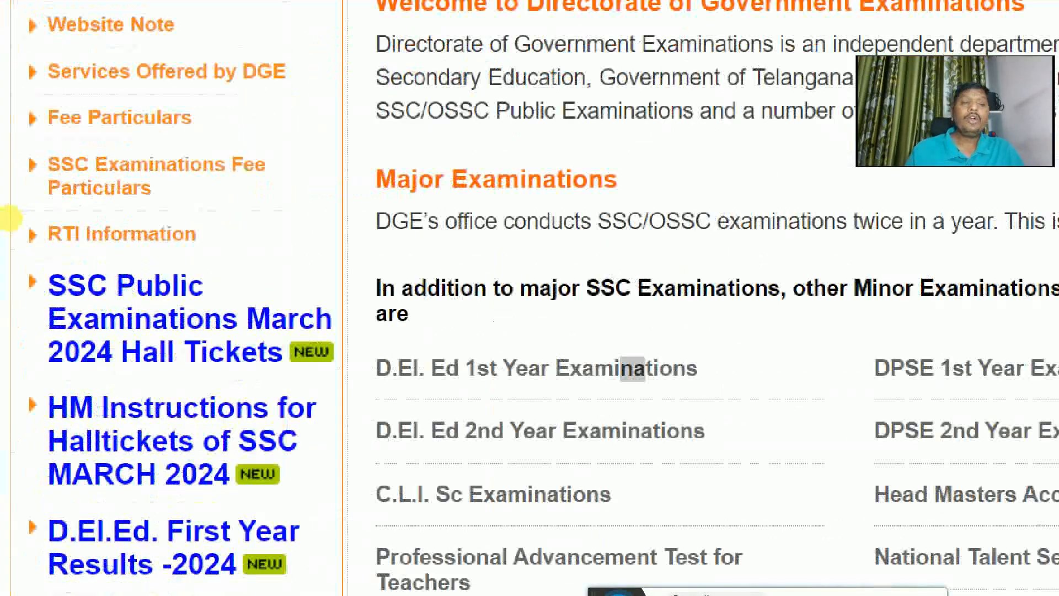
mouse_move(117, 238)
mouse_down()
mouse_move(39, 228)
mouse_move(13, 375)
mouse_move(469, 233)
mouse_up()
key(Escape)
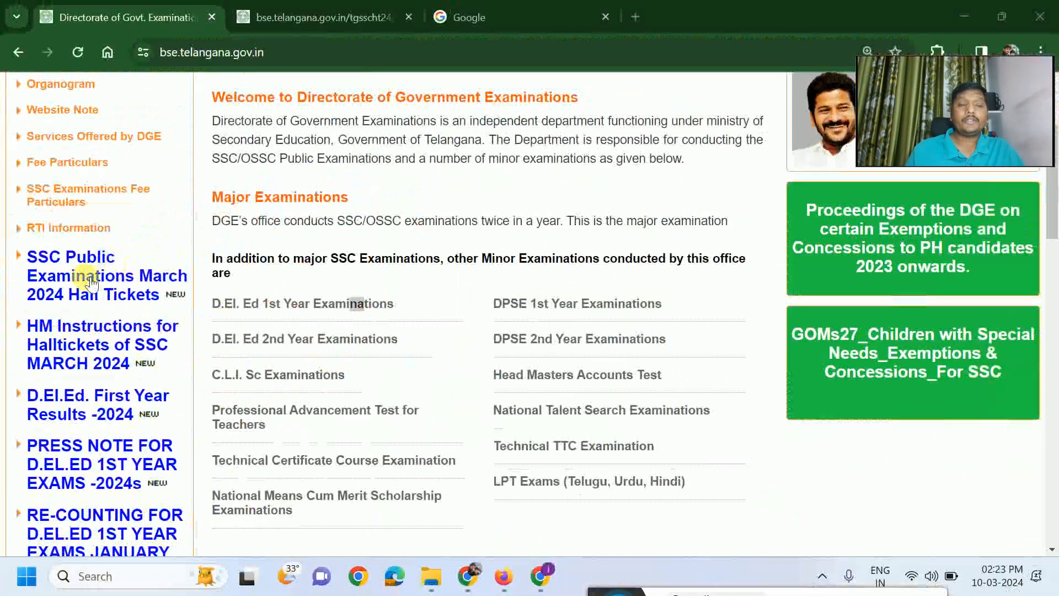
click(94, 265)
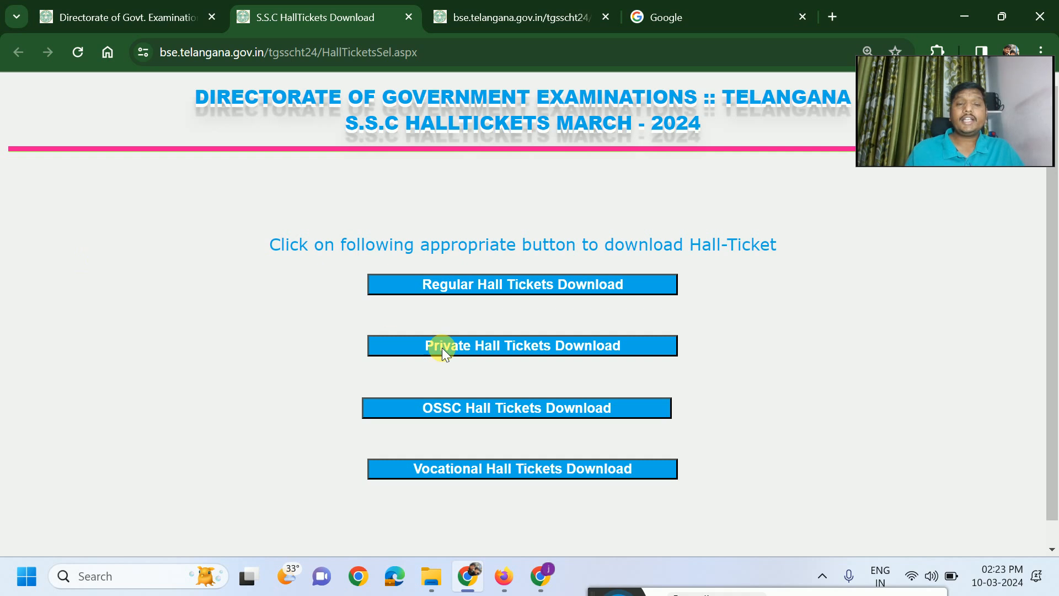
Open the Regular Hall Tickets Download form from the hall ticket categories.
scroll(471, 301, down, 1)
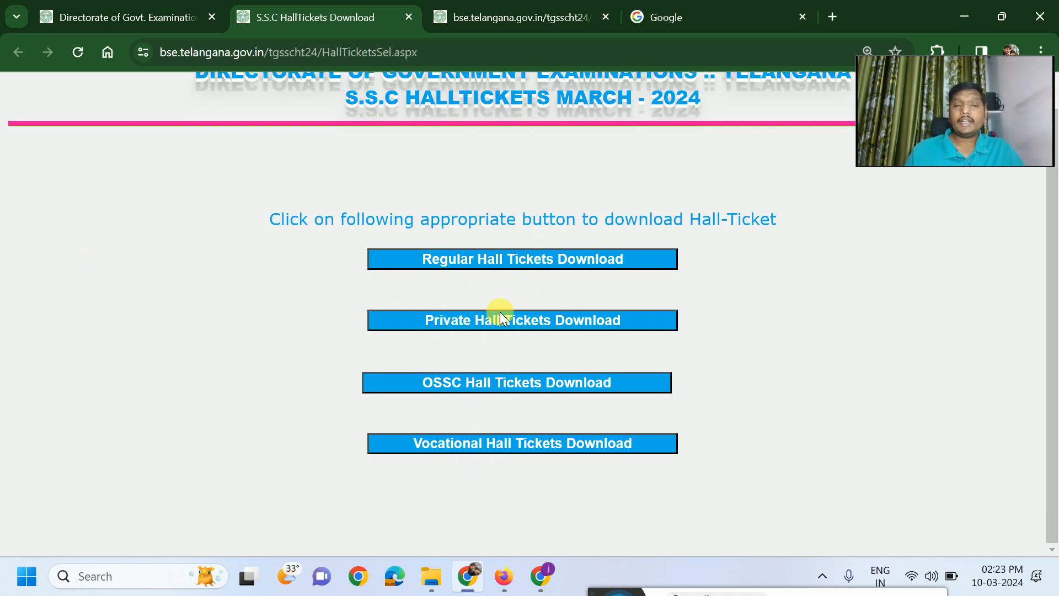
key(ctrl+1)
mouse_move(539, 216)
mouse_down()
mouse_move(415, 214)
mouse_move(411, 310)
mouse_move(687, 221)
mouse_up()
key(Escape)
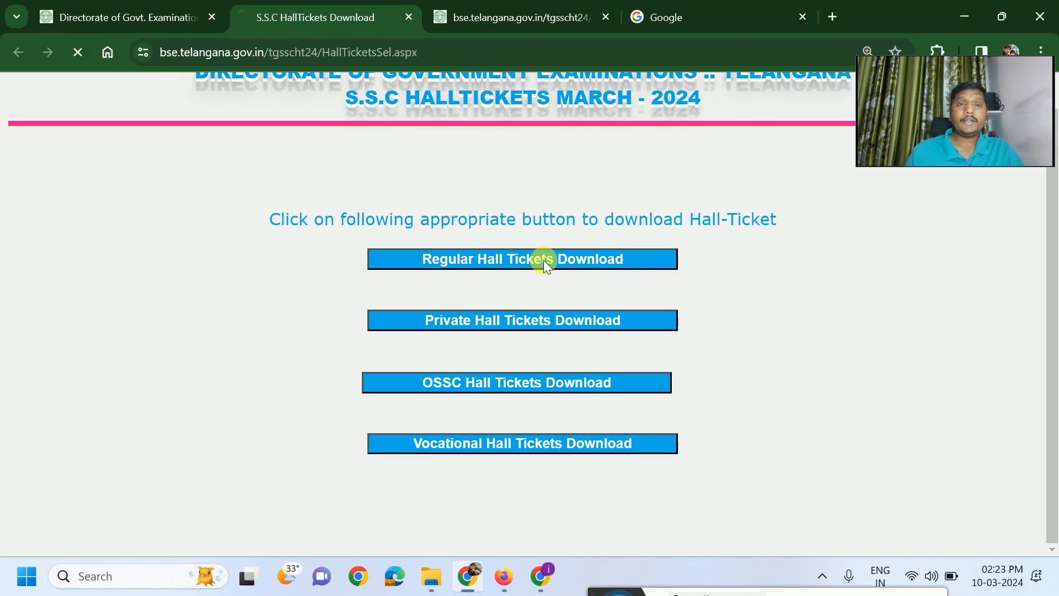
click(566, 290)
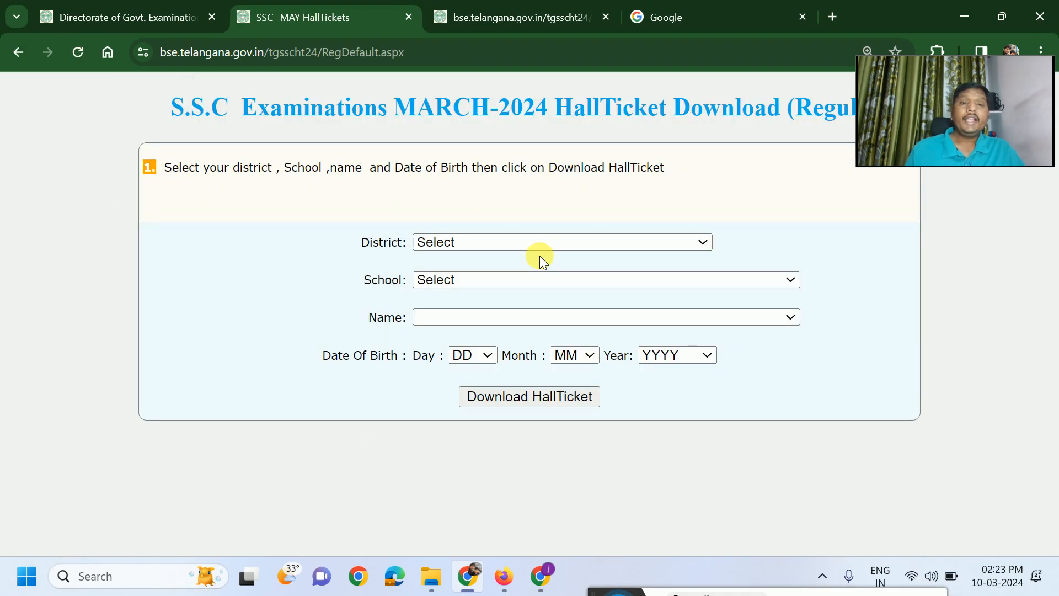
Set the district to 13-KARIMNAGAR in the hall ticket form.
click(449, 243)
scroll(496, 378, down, 5)
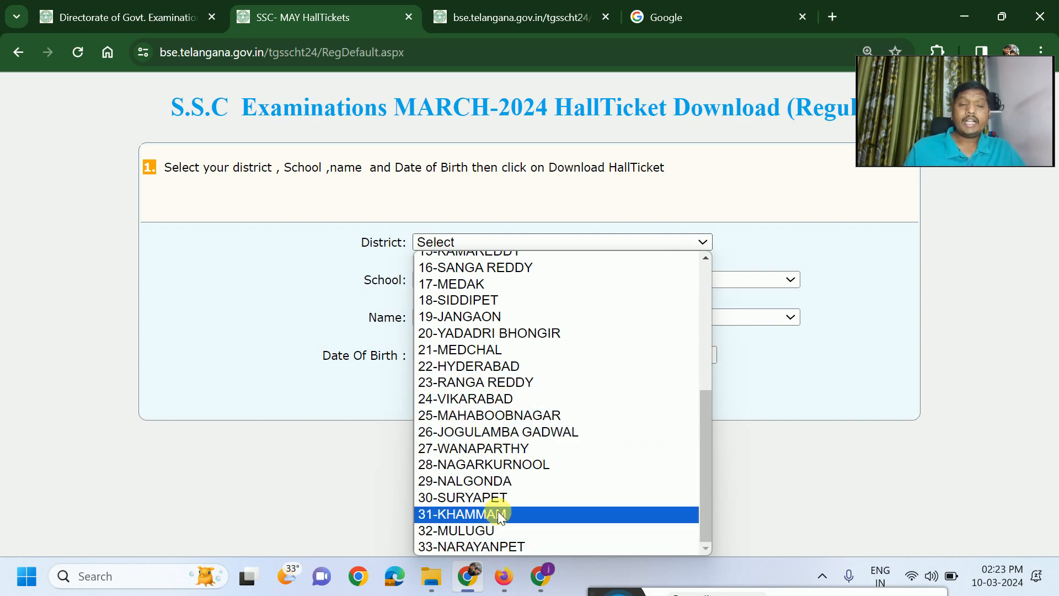
scroll(475, 346, up, 5)
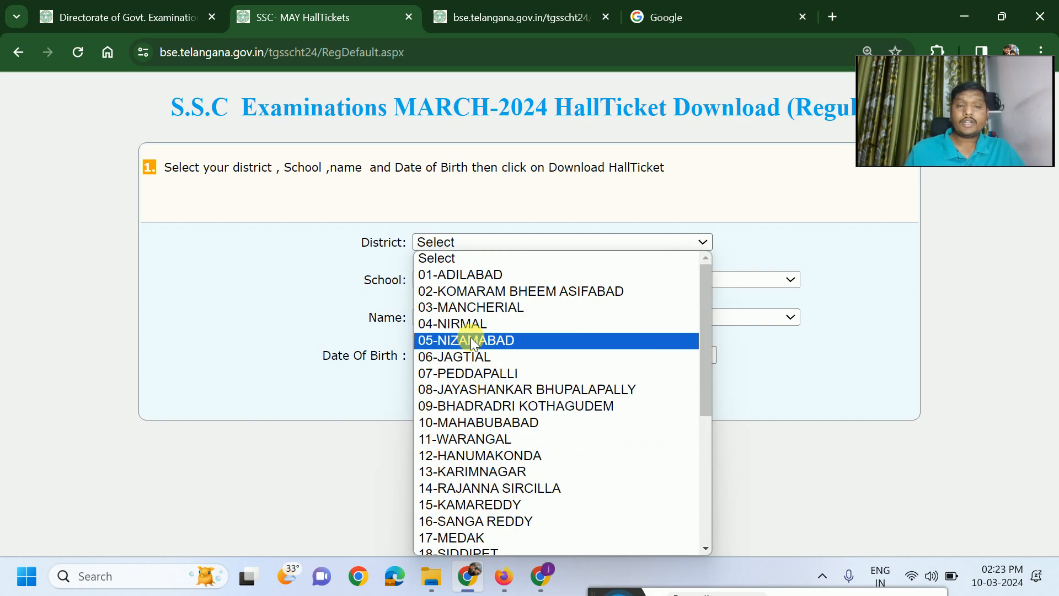
click(462, 473)
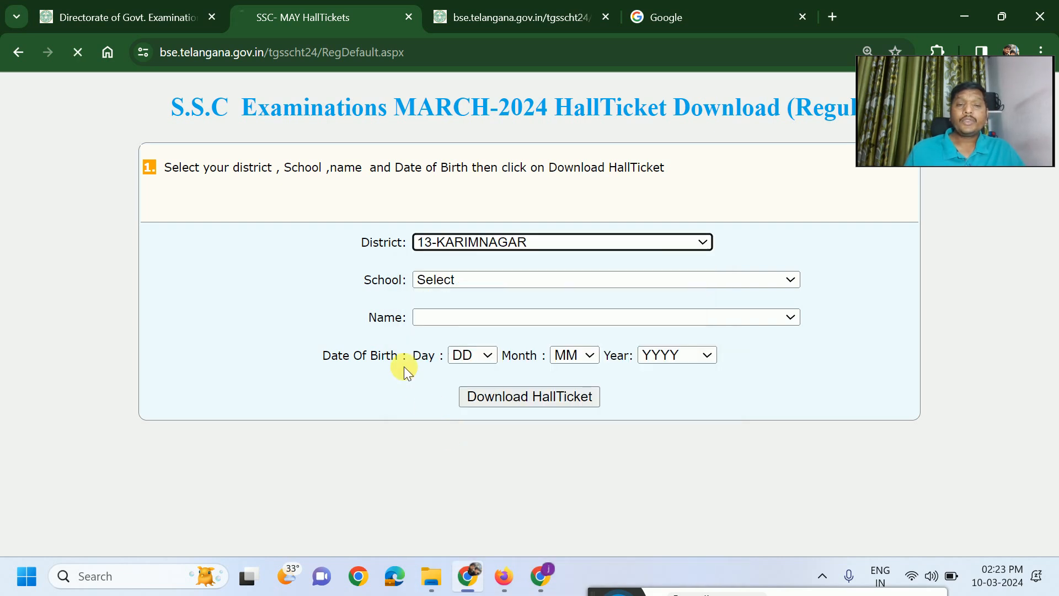
Find and select the school 22524-MJPTBCWREIS (B) VEENAVANKA for the chosen district.
click(449, 276)
scroll(486, 160, down, 1)
scroll(502, 148, up, 1)
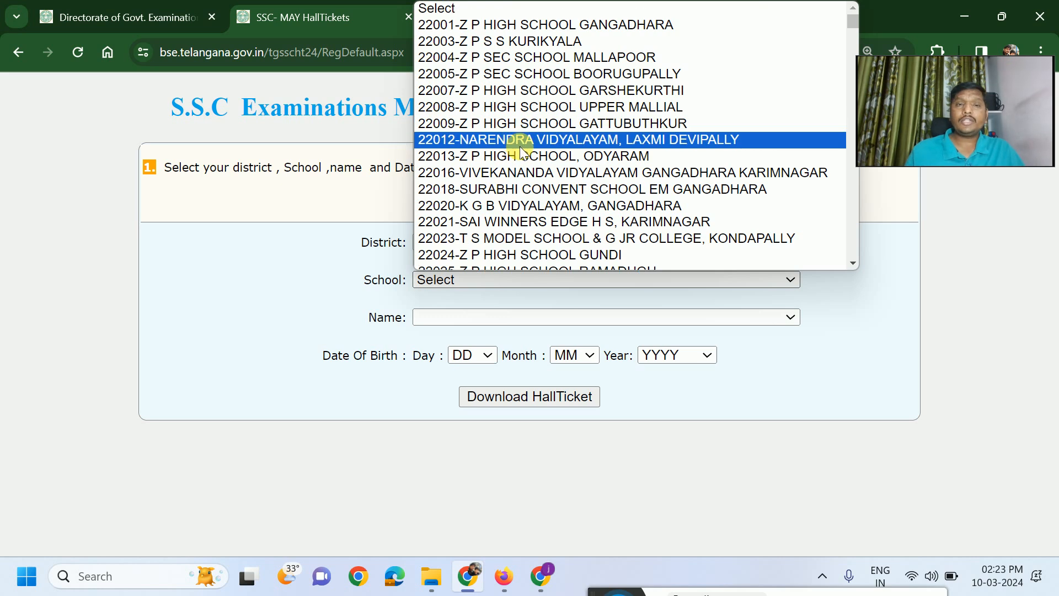
scroll(498, 137, down, 20)
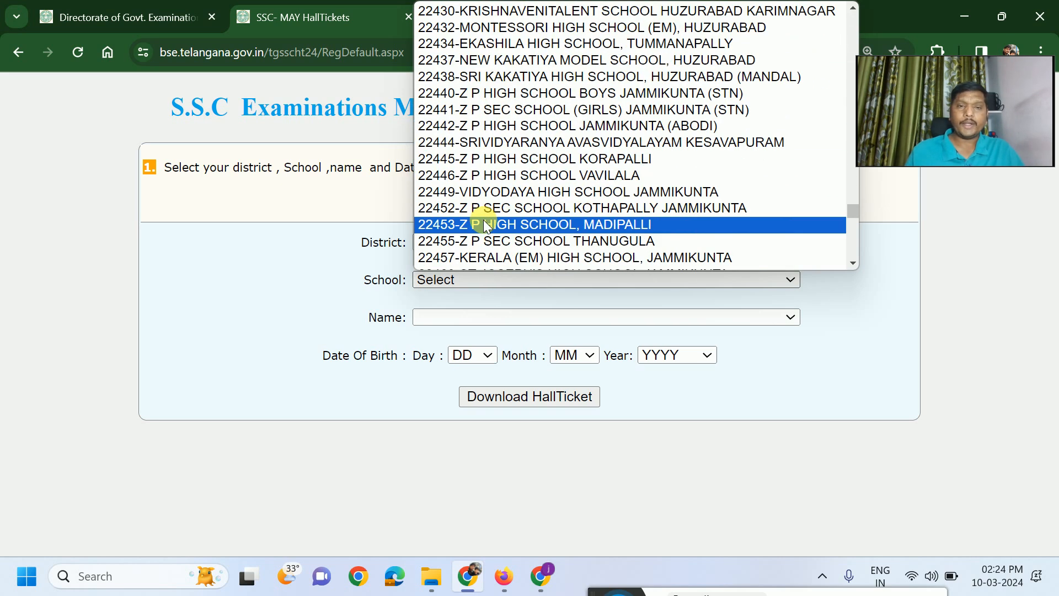
scroll(483, 219, down, 6)
key(Down)
key(Down)
key(Down)
key(Down)
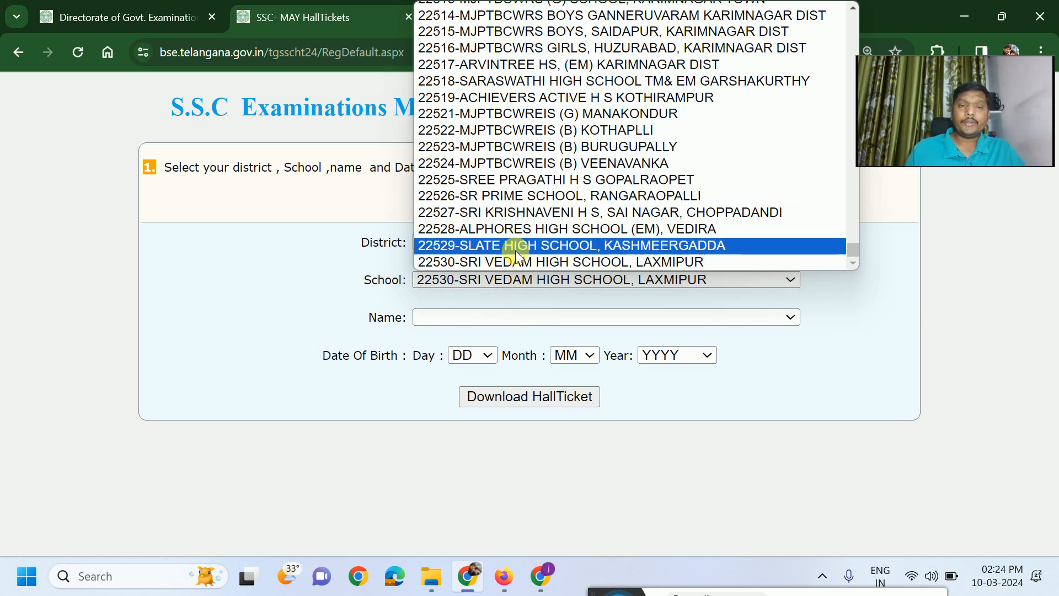
scroll(529, 130, up, 5)
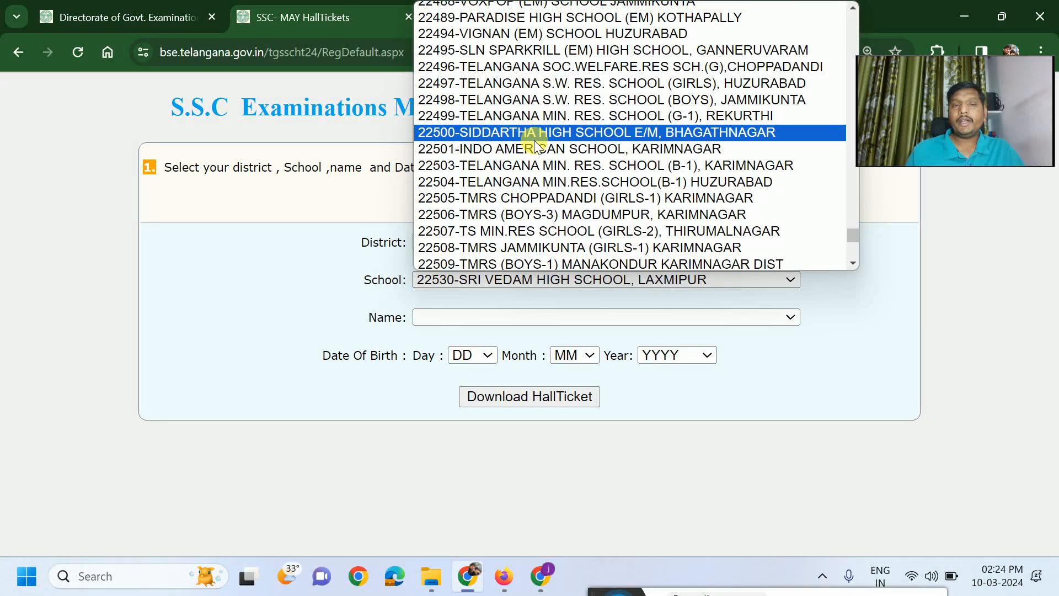
scroll(530, 155, down, 5)
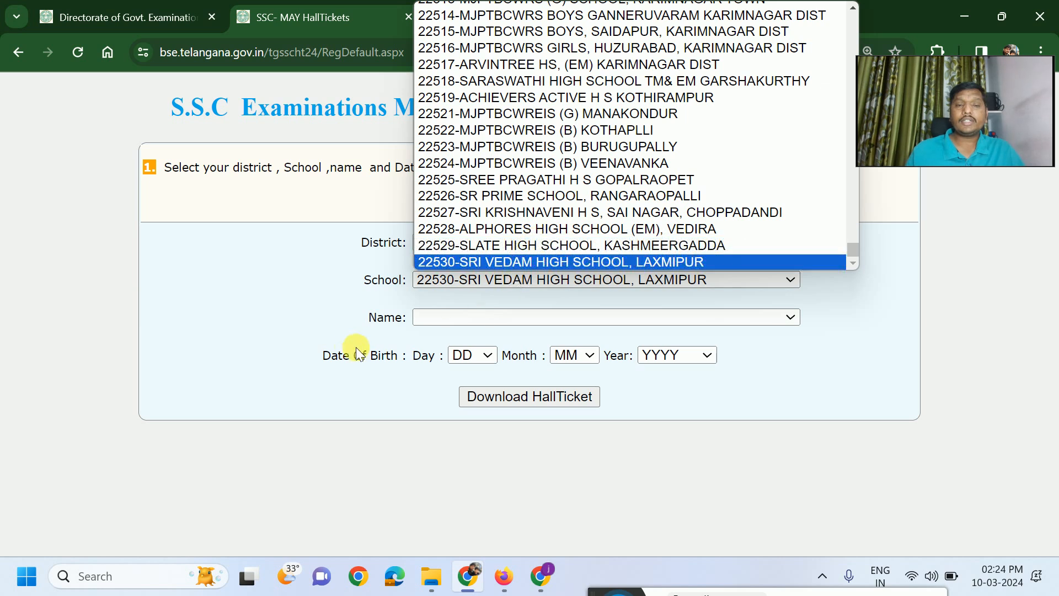
click(522, 164)
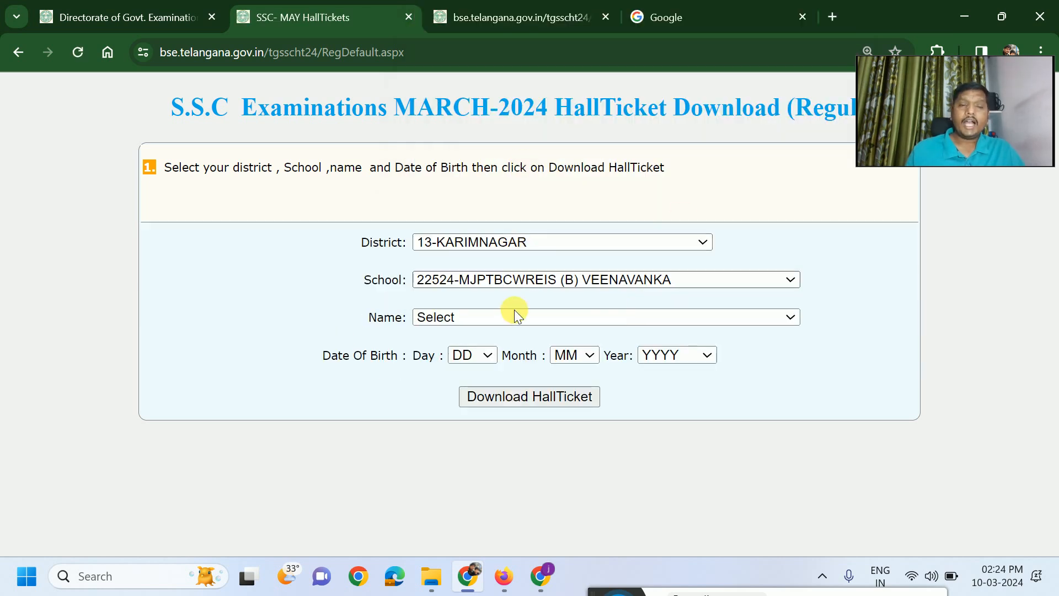
Look through the school's candidates and select the student's name for the hall ticket.
click(494, 310)
scroll(521, 148, down, 10)
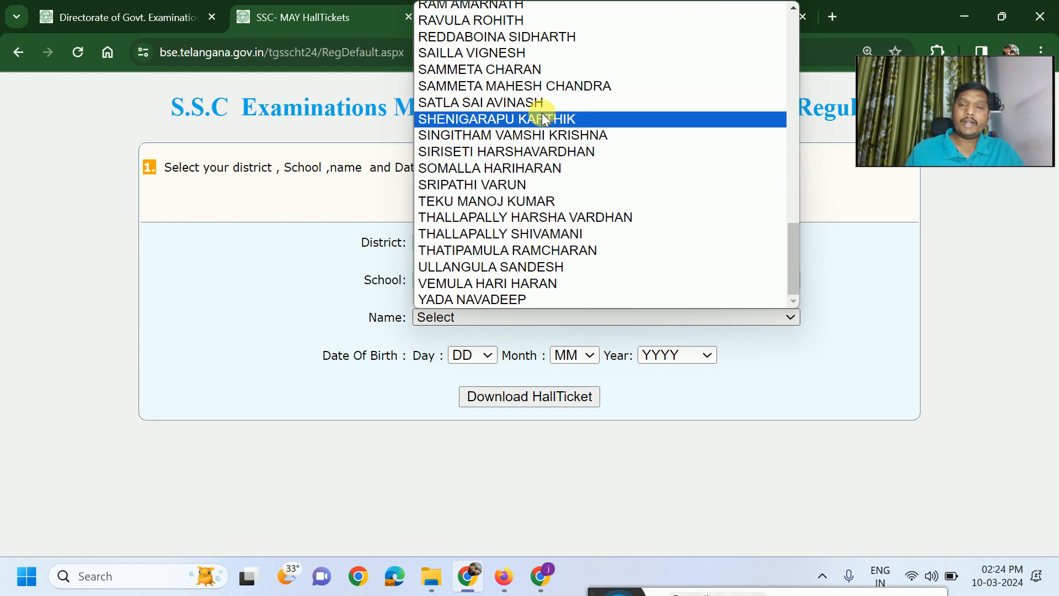
scroll(539, 154, up, 10)
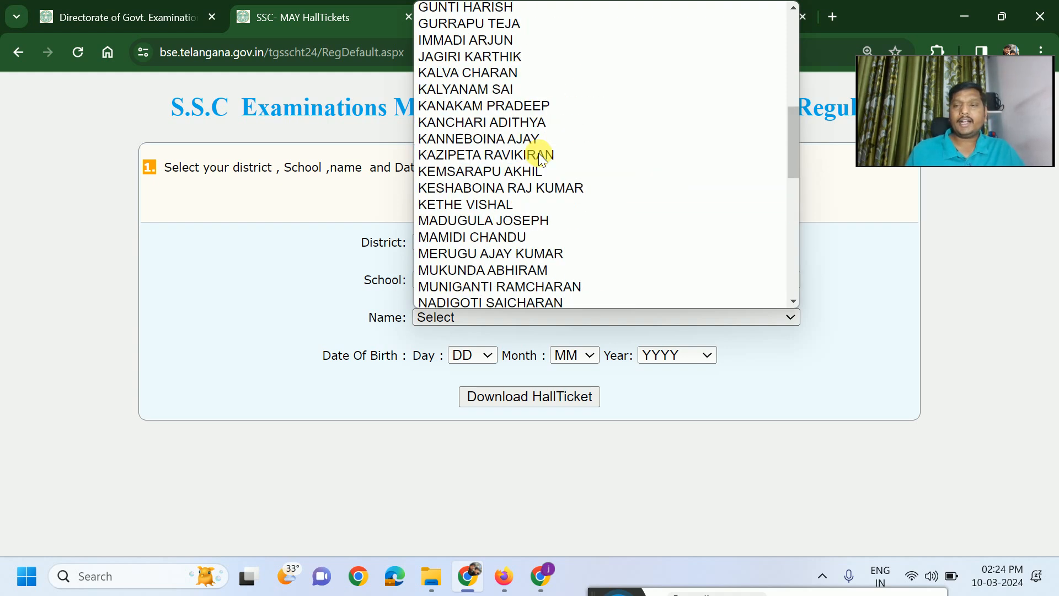
scroll(538, 157, up, 3)
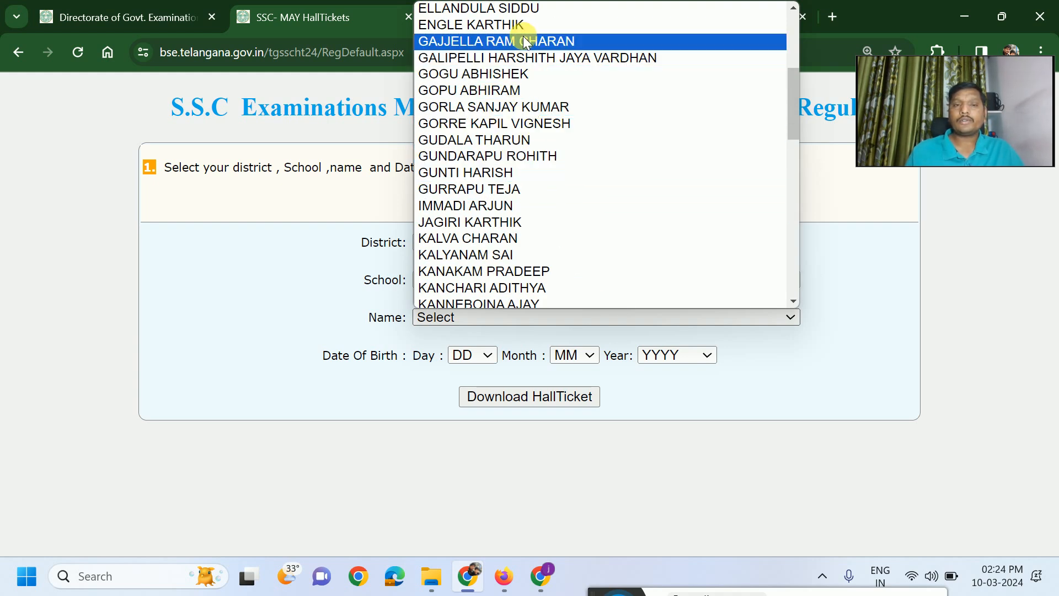
click(515, 23)
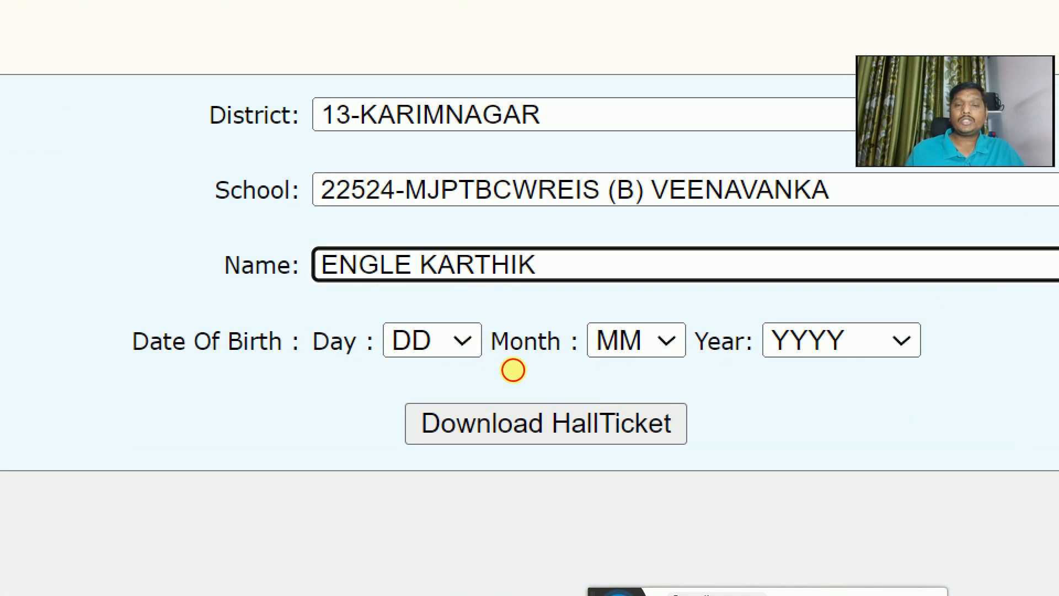
Mark the date of birth's day, month and year fields with temporary freehand strokes on the magnified form.
mouse_move(534, 267)
mouse_down()
mouse_move(410, 277)
mouse_move(463, 393)
mouse_move(505, 210)
mouse_up()
mouse_move(483, 281)
mouse_down()
mouse_move(474, 160)
mouse_move(698, 380)
mouse_move(576, 286)
mouse_move(585, 256)
mouse_up()
mouse_move(844, 283)
mouse_down()
mouse_move(1013, 334)
mouse_move(759, 262)
mouse_up()
key(Escape)
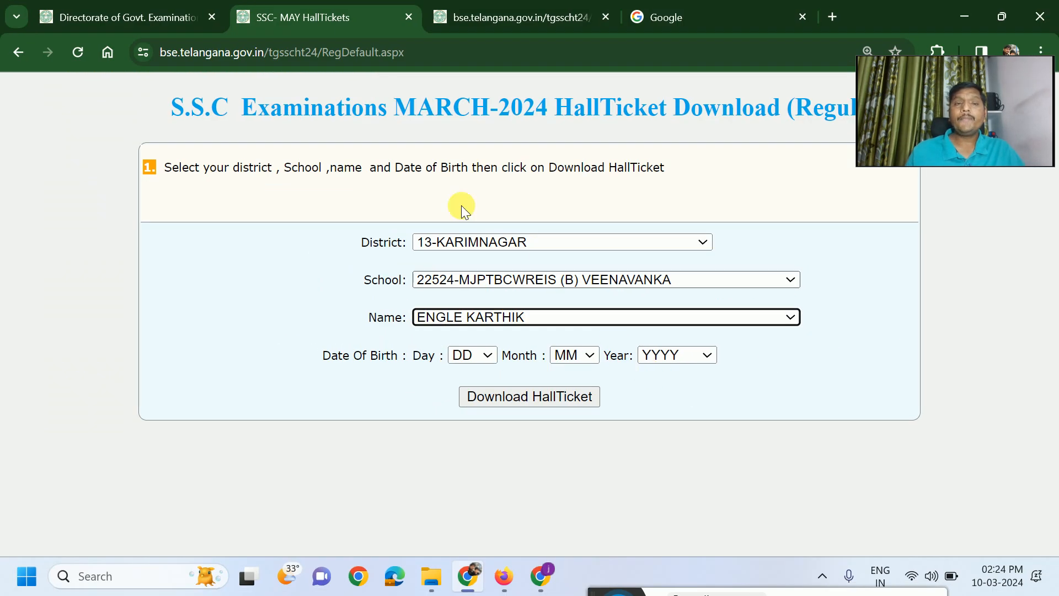
Switch to the already open sample hall ticket and examine the candidate details and exam time table.
click(513, 17)
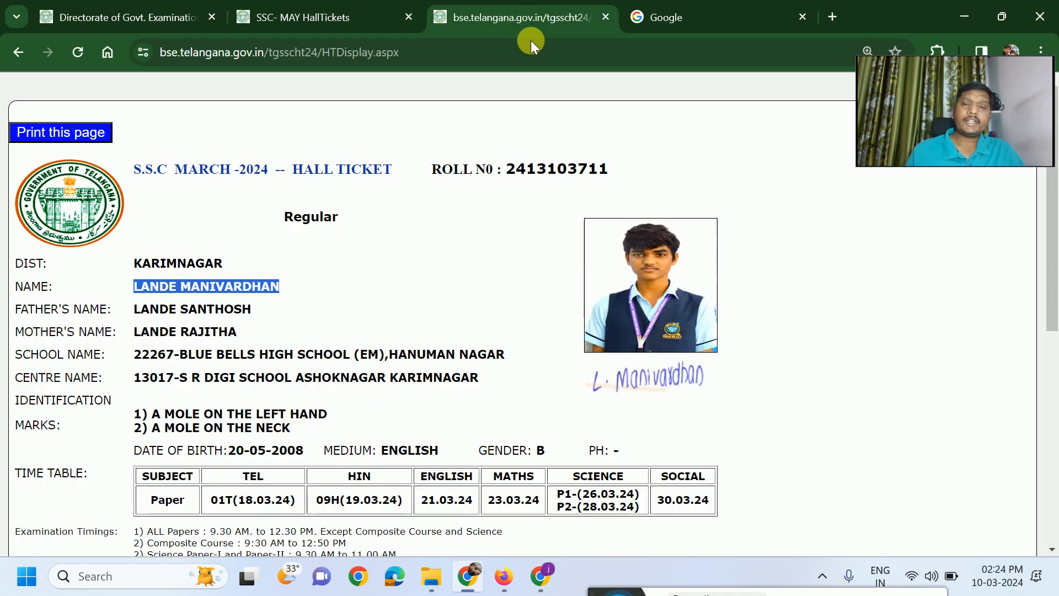
scroll(388, 369, down, 1)
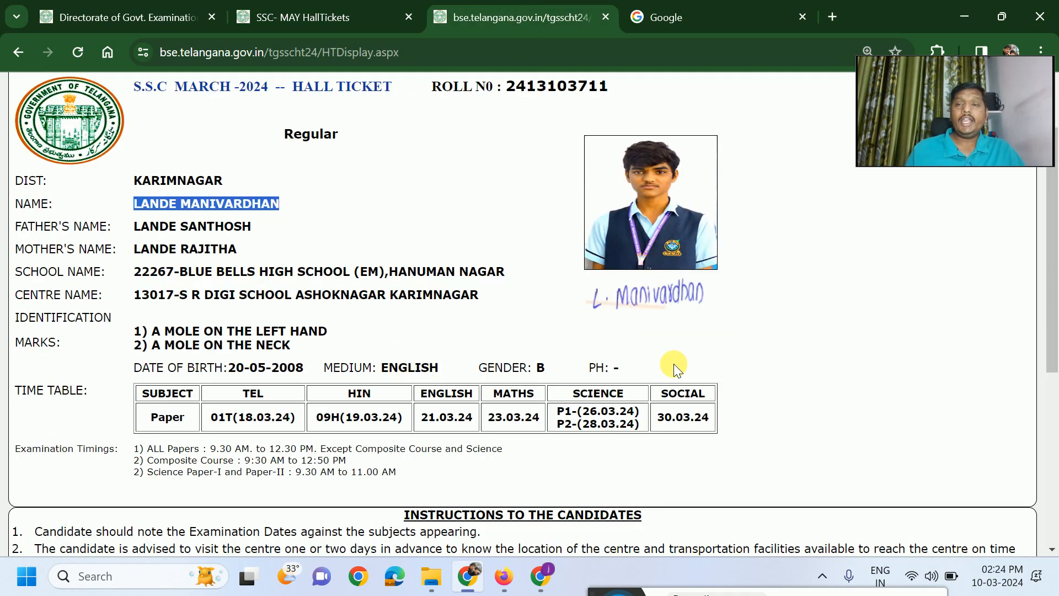
click(751, 352)
Magnify the hall ticket and circle the student's photo and signature, numbering them 1 and 2 with temporary freehand marks.
key(ctrl+1)
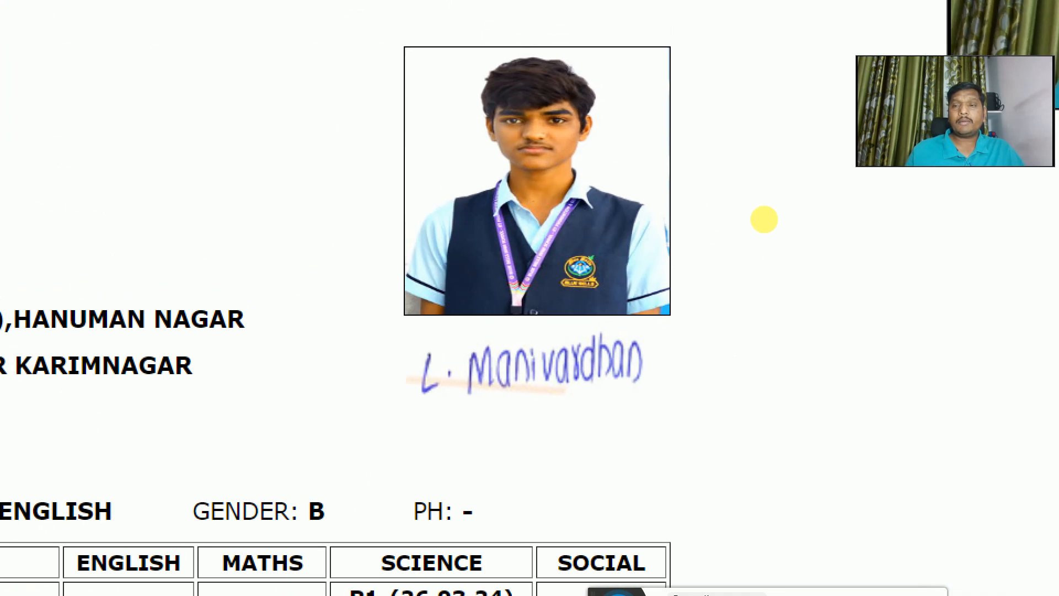
click(764, 218)
mouse_move(717, 112)
mouse_down()
mouse_move(597, 128)
mouse_move(582, 270)
mouse_move(720, 212)
mouse_move(688, 134)
mouse_up()
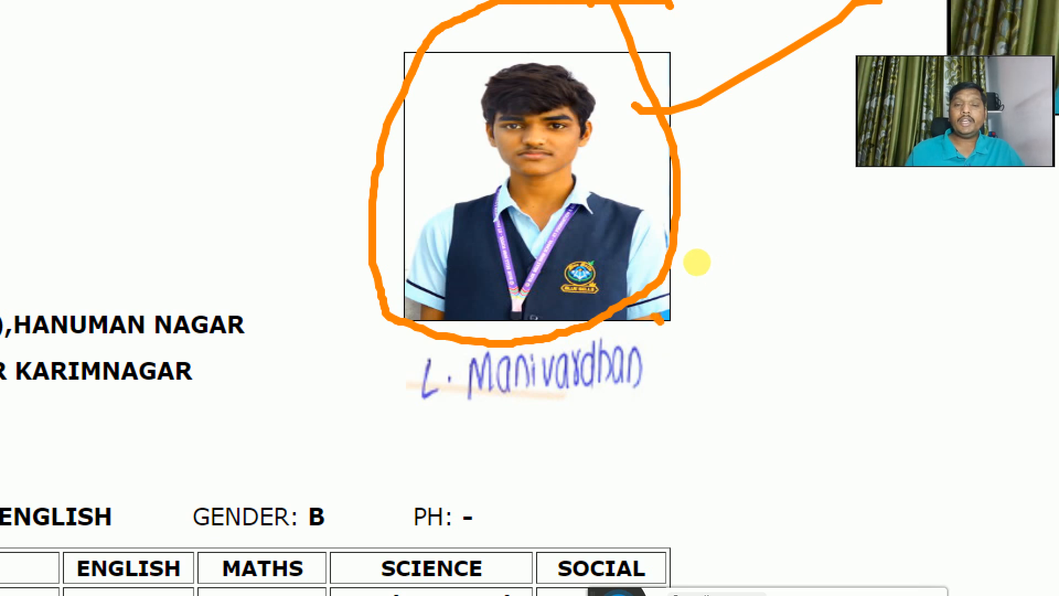
mouse_move(634, 282)
mouse_down()
mouse_move(322, 408)
mouse_move(664, 320)
mouse_move(886, 301)
mouse_up()
mouse_move(827, 243)
mouse_down()
mouse_move(783, 253)
mouse_move(805, 204)
mouse_up()
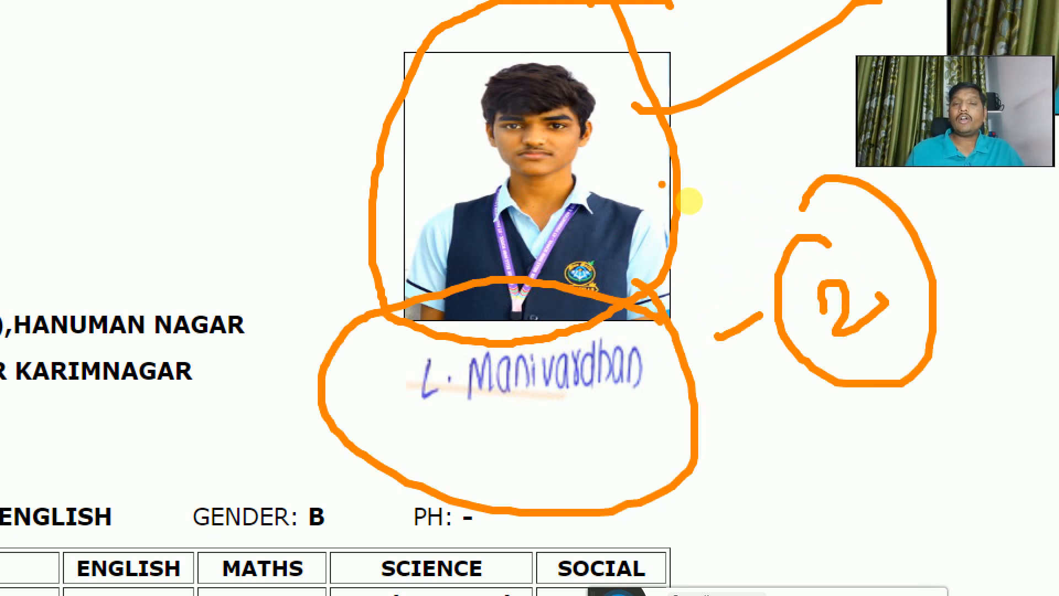
click(182, 42)
drag(282, 115, 343, 163)
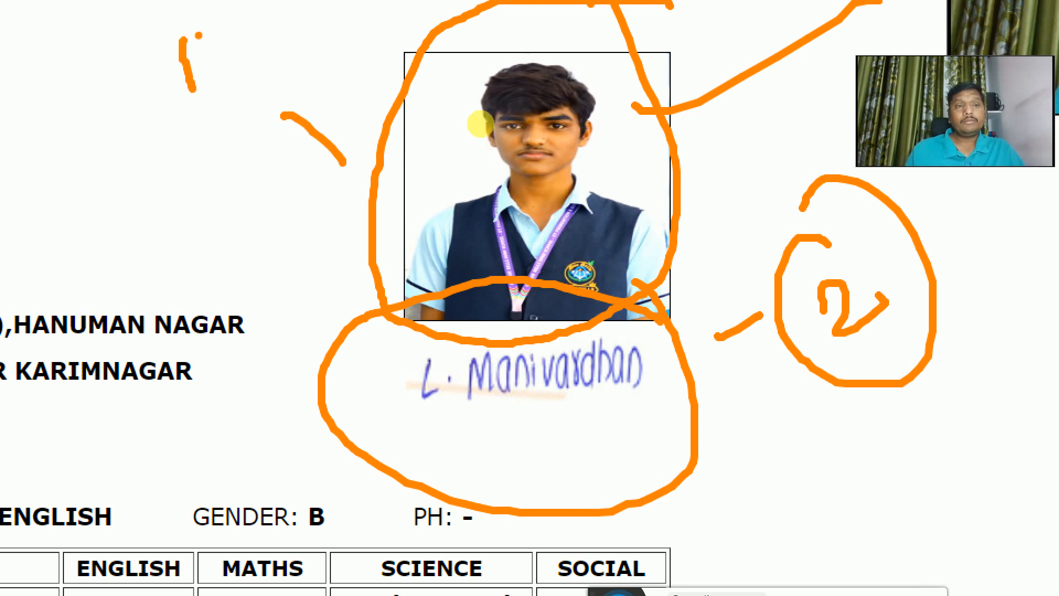
mouse_move(188, 12)
mouse_down()
mouse_move(133, 149)
mouse_move(207, 37)
mouse_up()
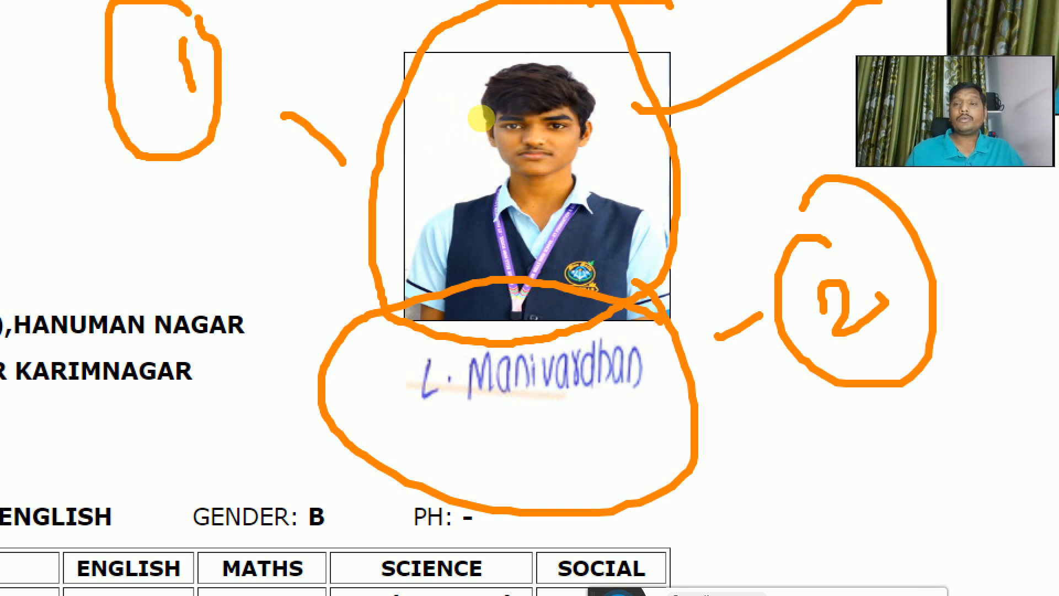
key(Escape)
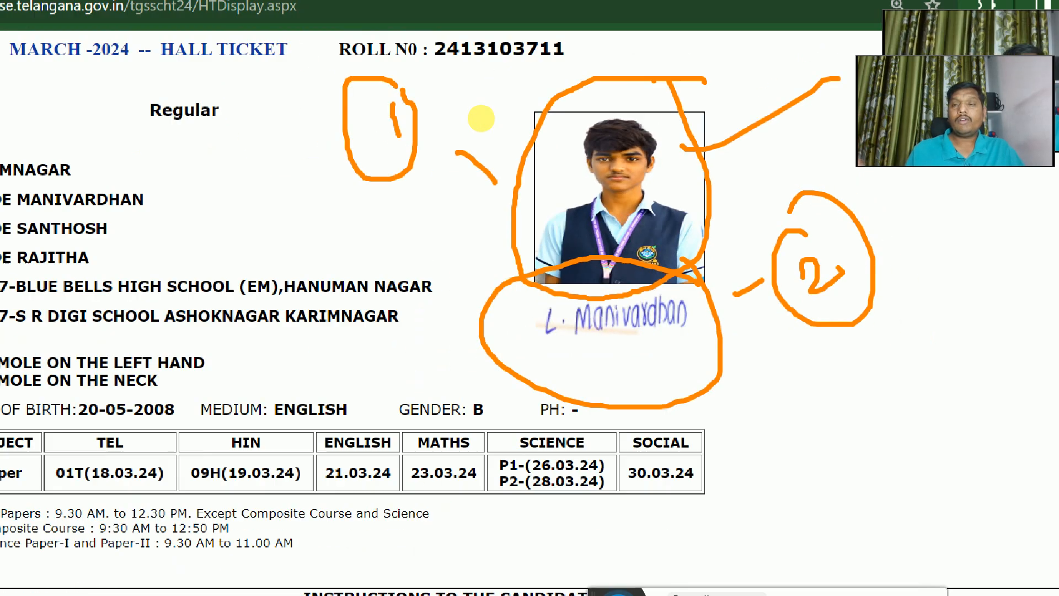